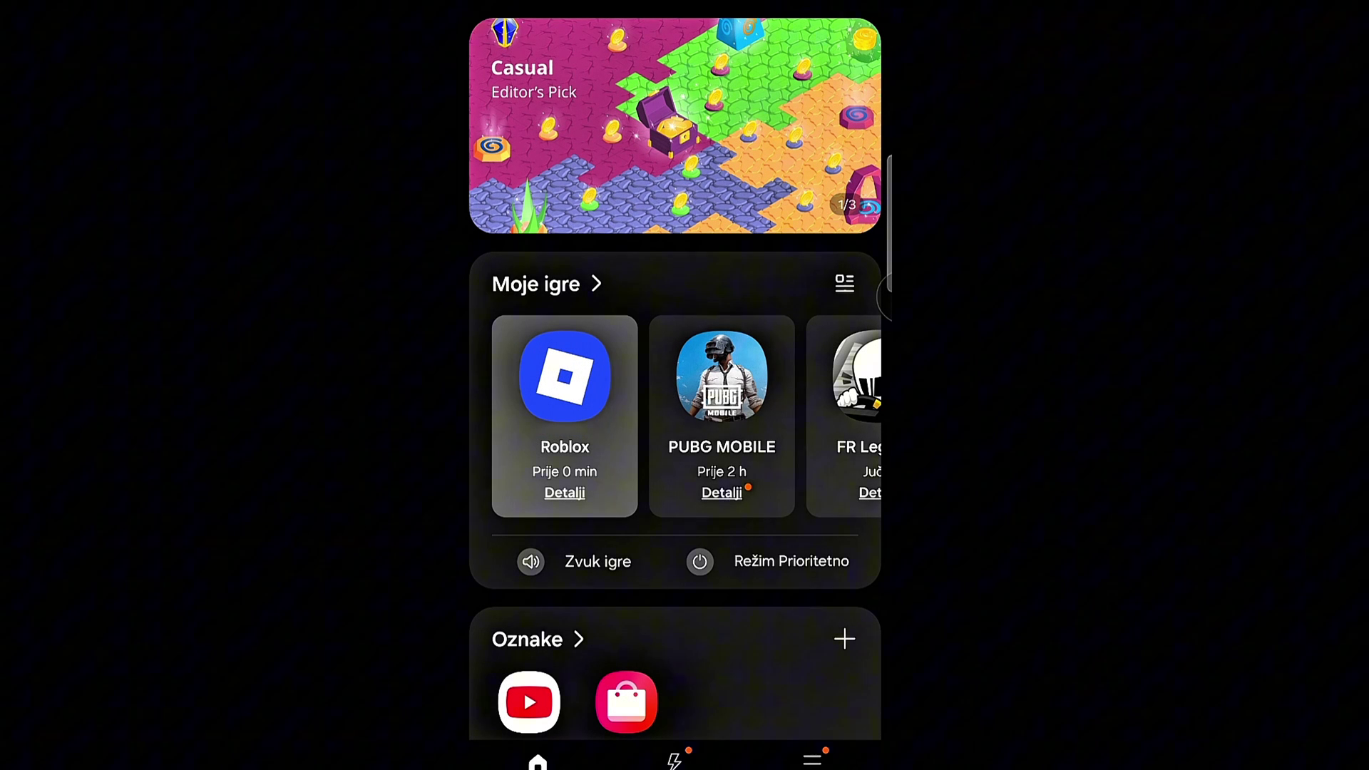
Uninstall Roblox from its details page in Samsung Game Launcher
click(565, 492)
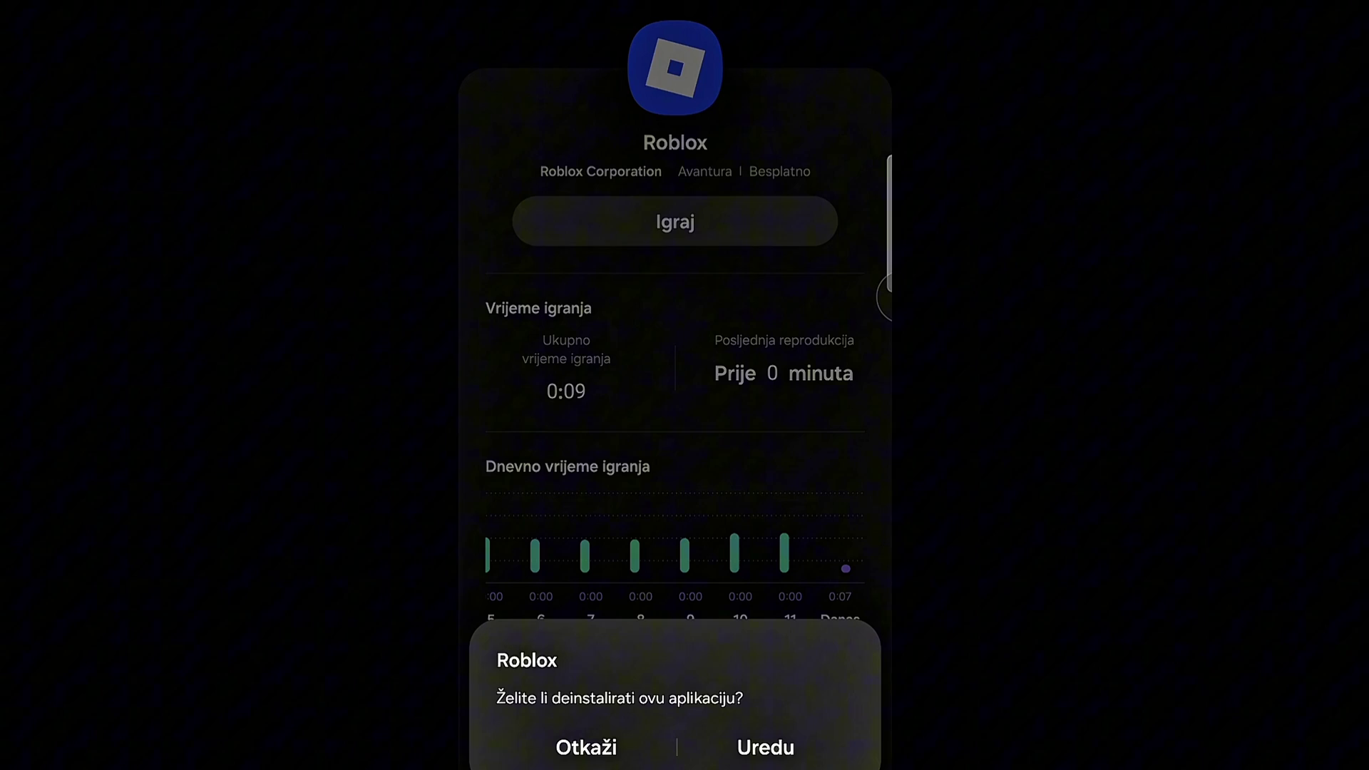
click(764, 746)
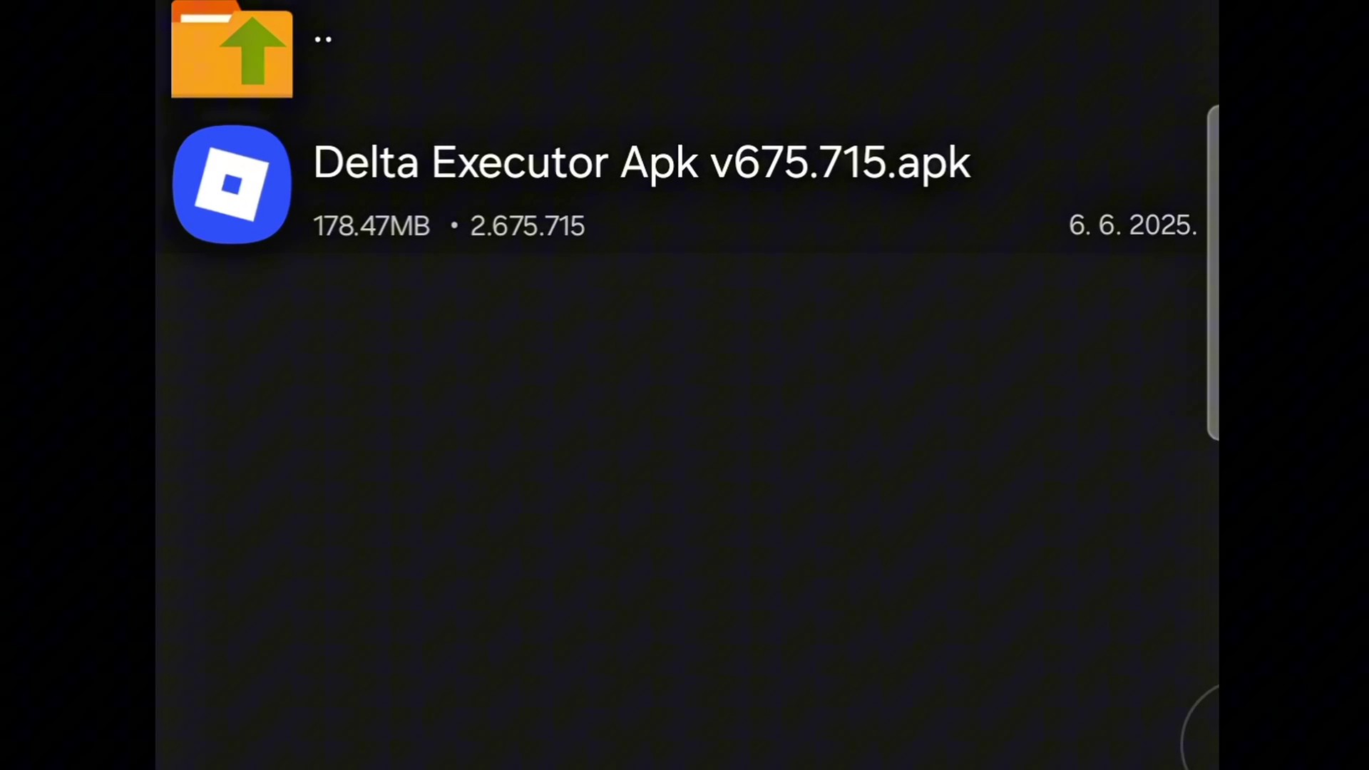
Install the Delta Executor APK from My Files and grant it all-files access
click(684, 225)
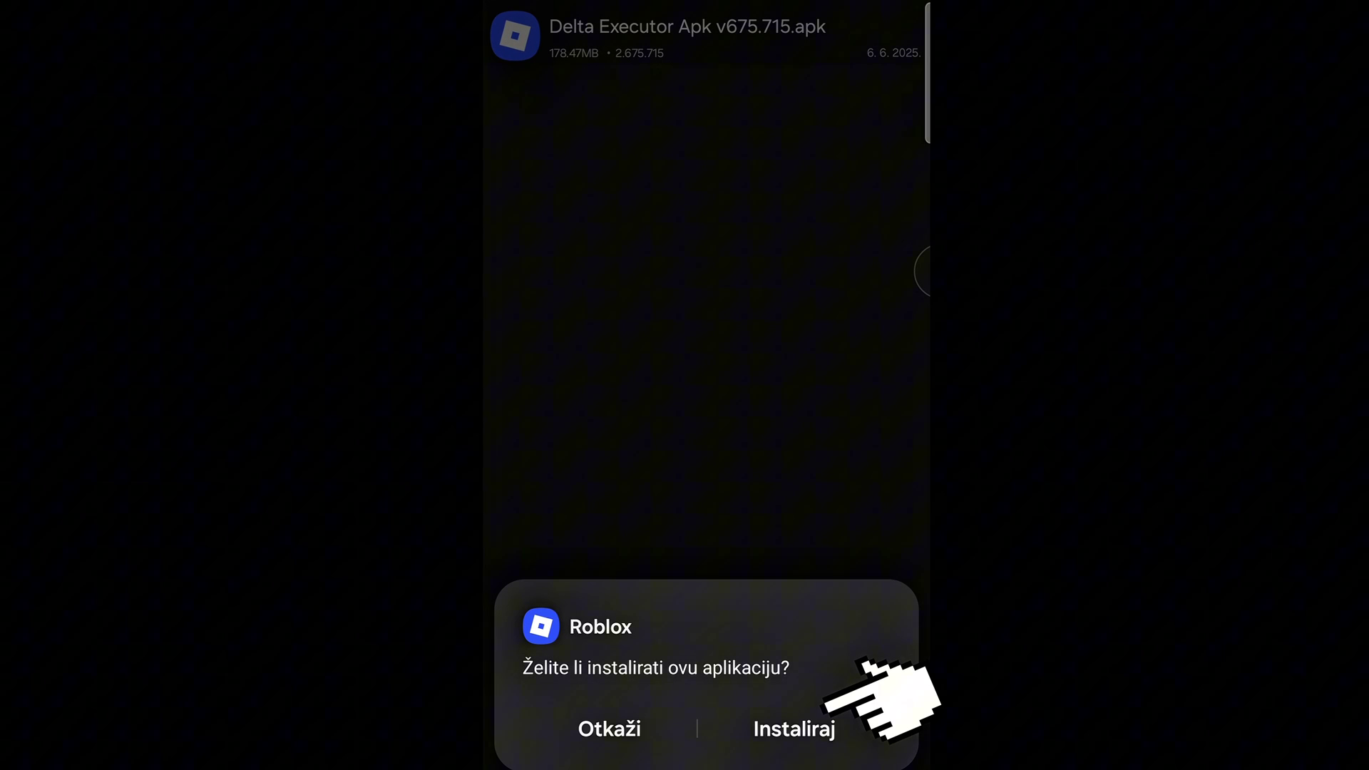
click(797, 742)
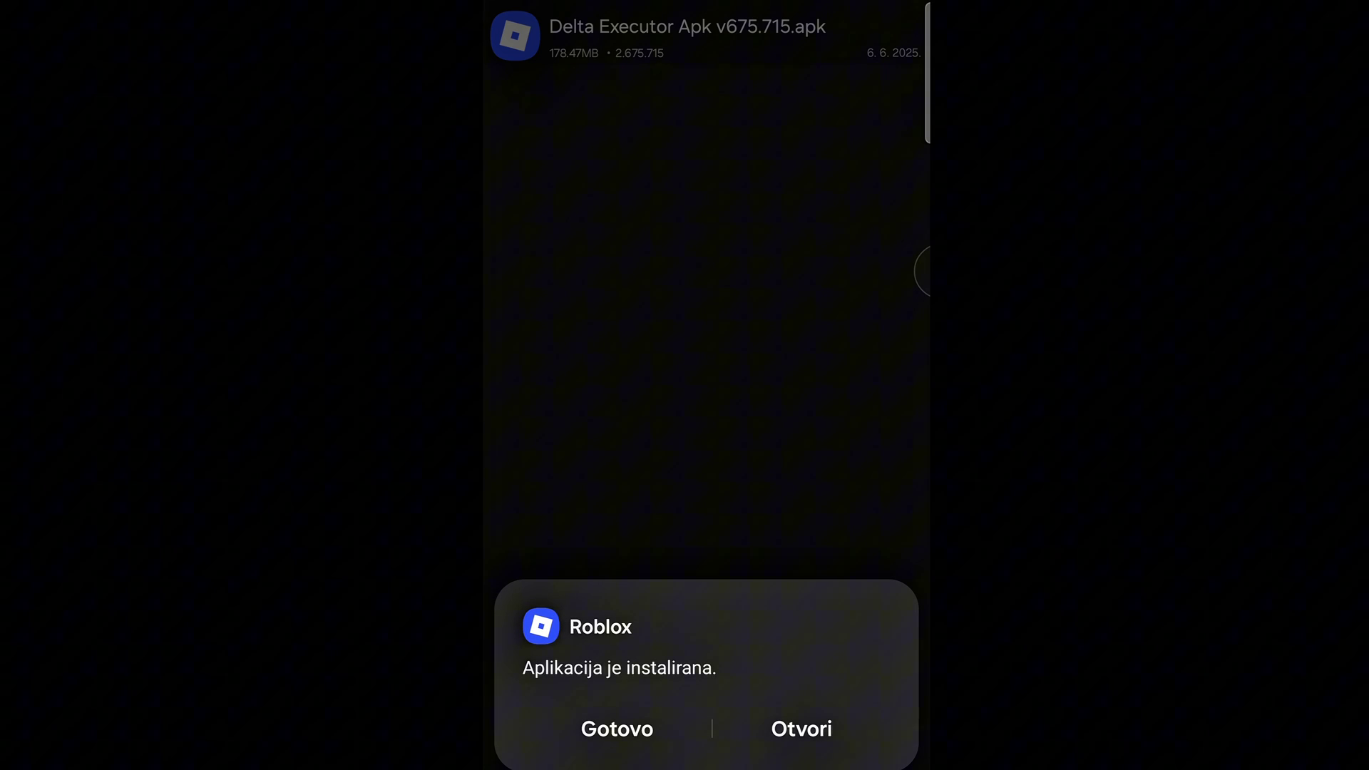
click(617, 729)
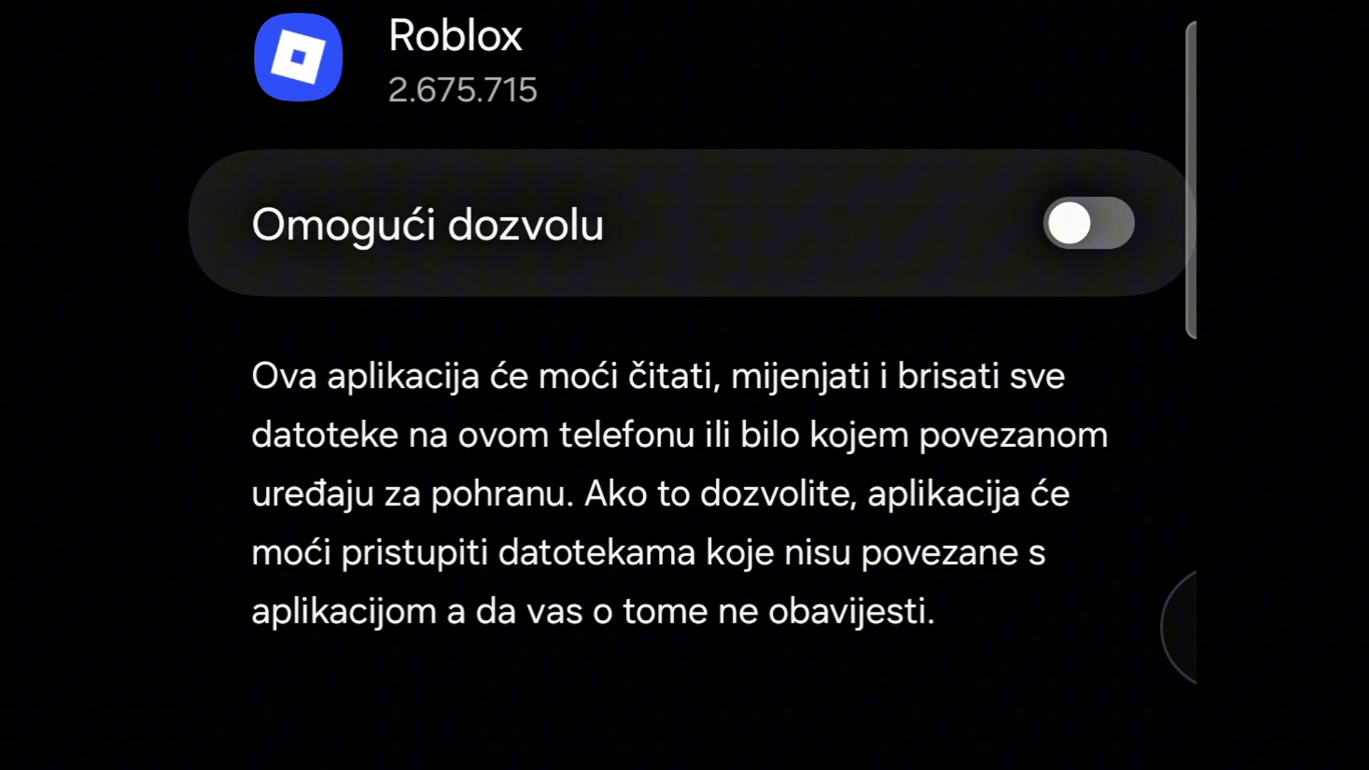
click(1087, 222)
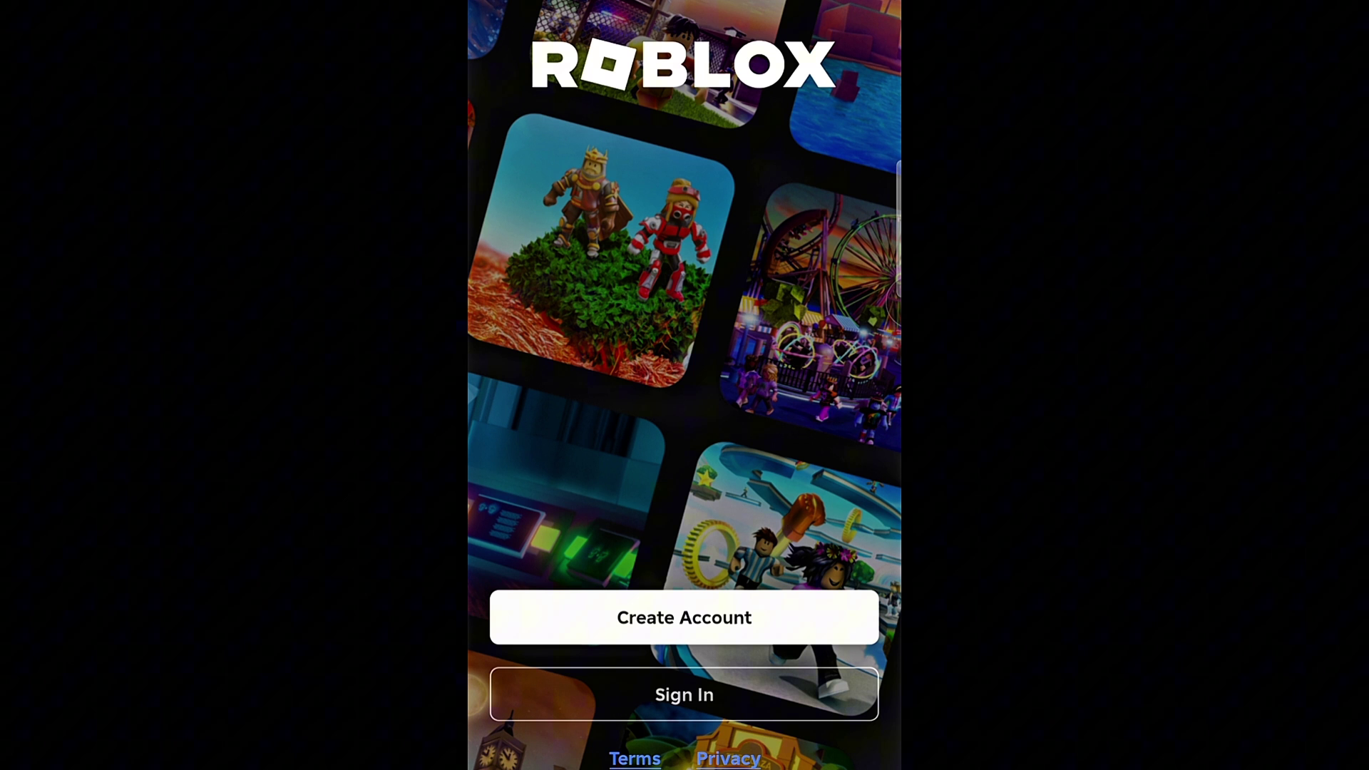
Sign in with the account username and password, declining to save the password
click(685, 694)
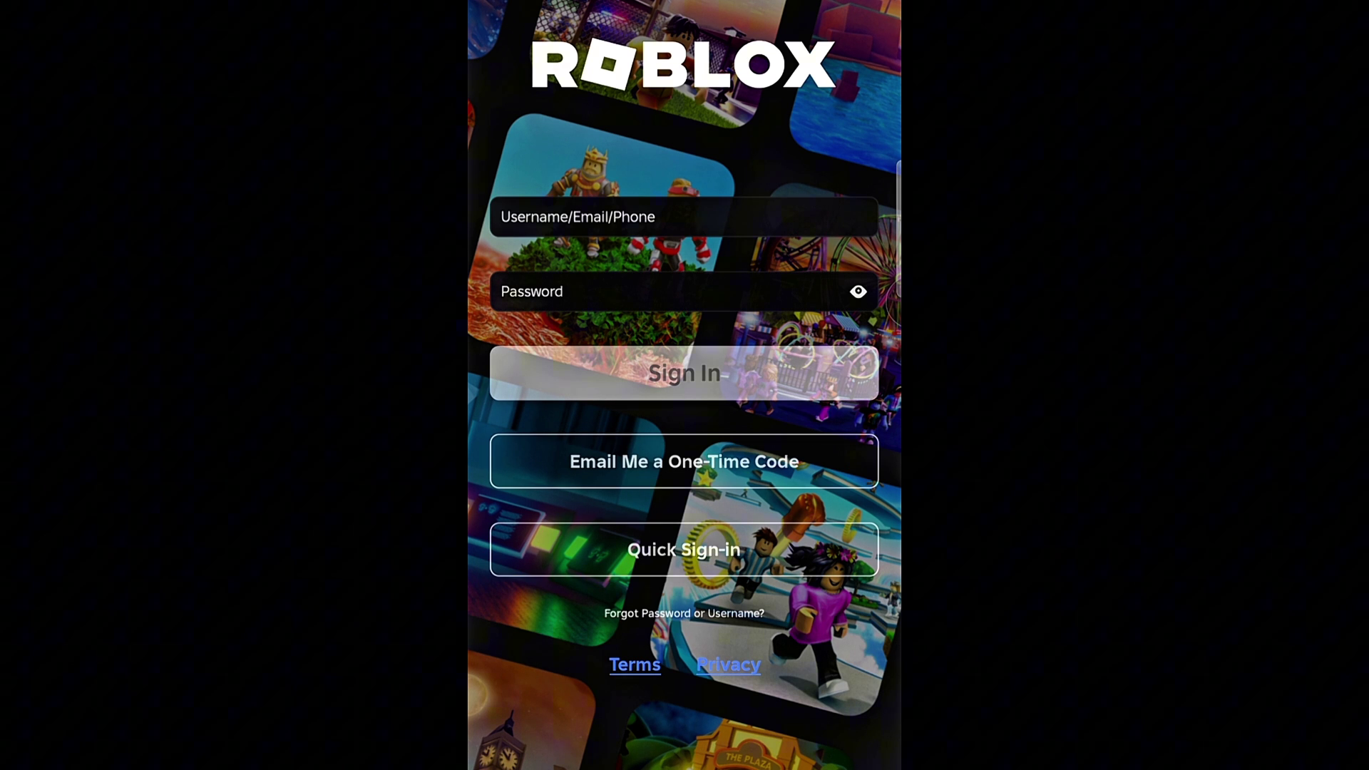
click(685, 217)
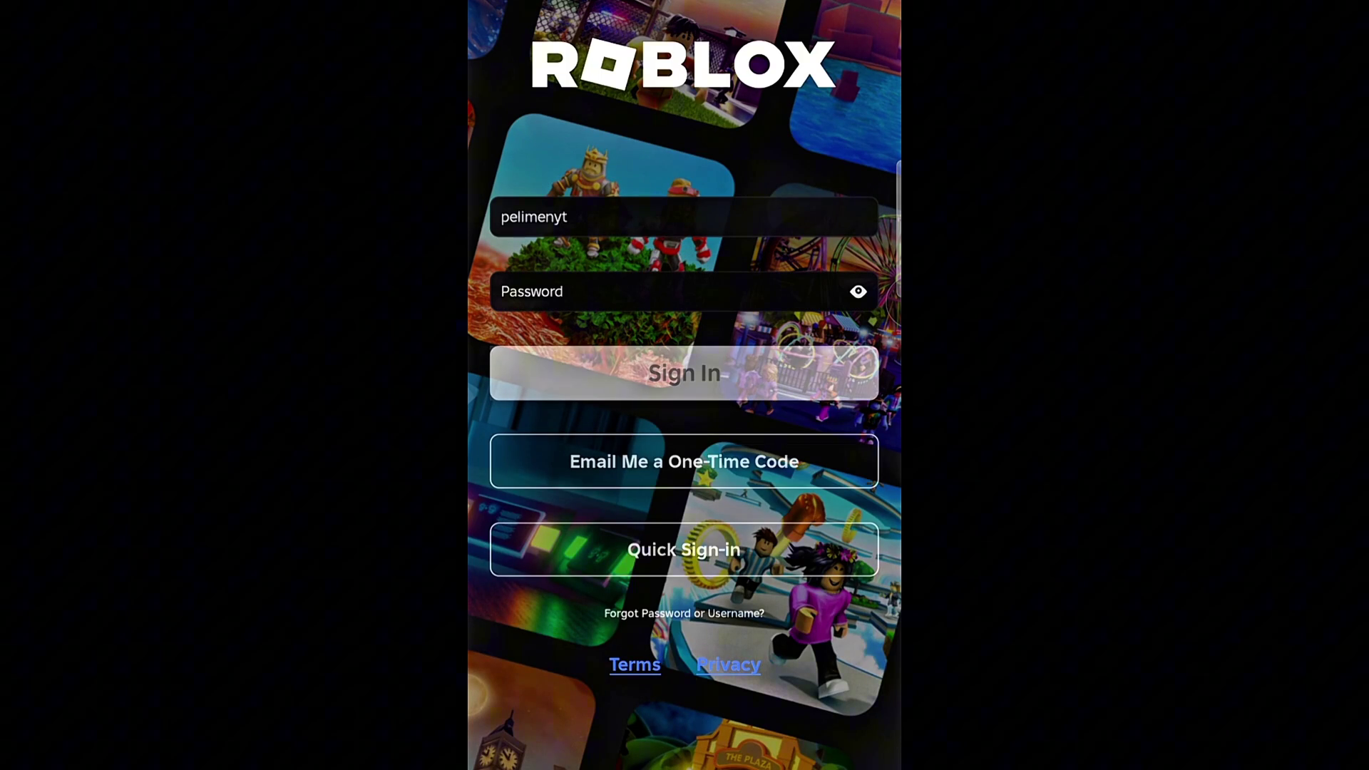
click(595, 745)
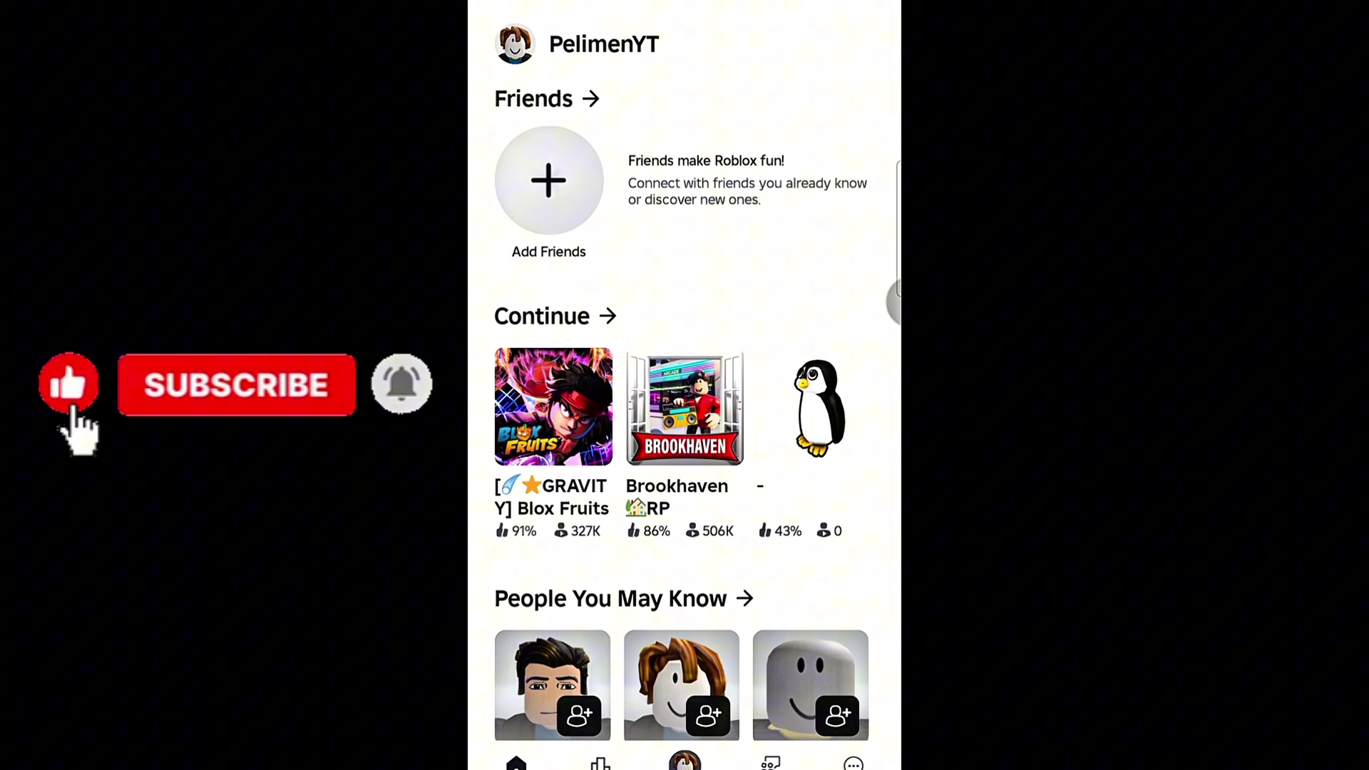
Open Blox Fruits from Continue, play it, and join the Pirates team
click(553, 406)
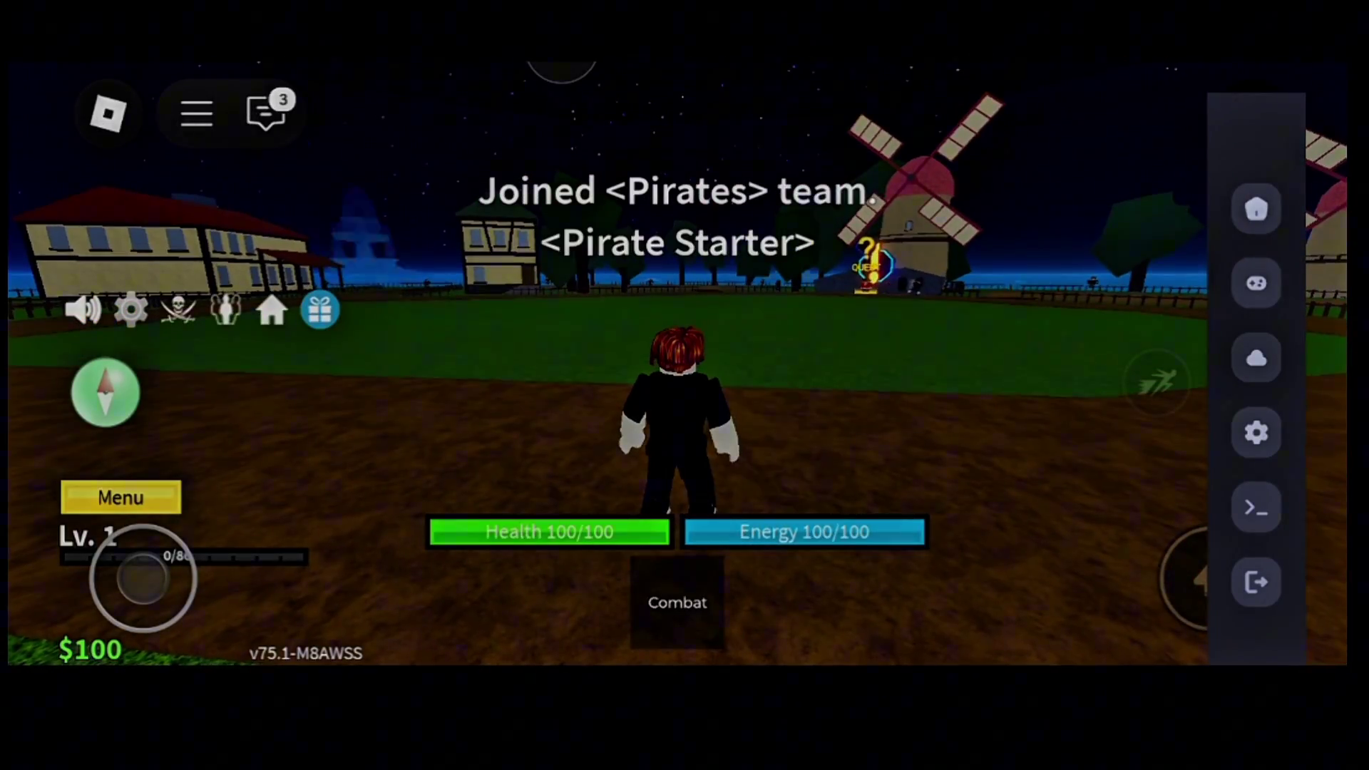
Walk the character, then open the executor's script list showing HoHo Hub
mouse_move(142, 584)
mouse_down()
mouse_move(161, 577)
mouse_move(161, 556)
mouse_up()
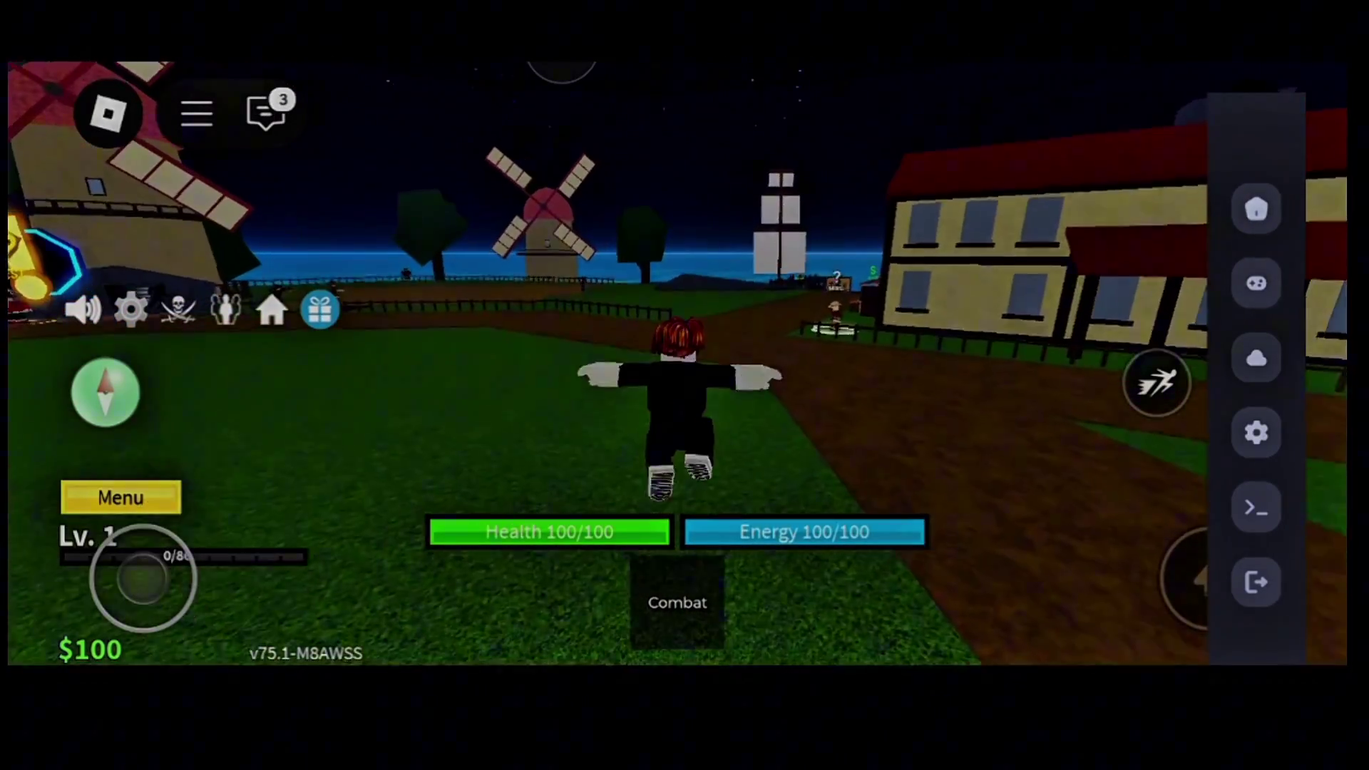
click(1257, 210)
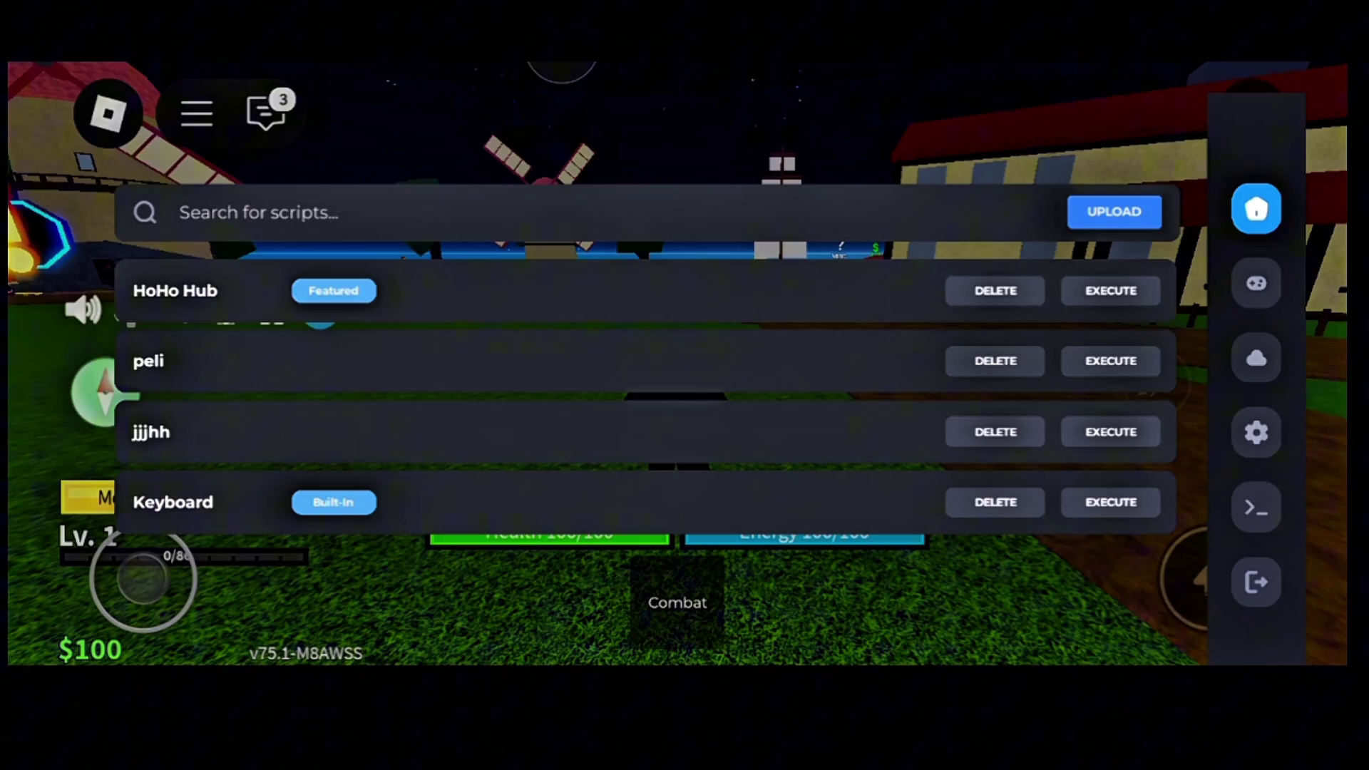